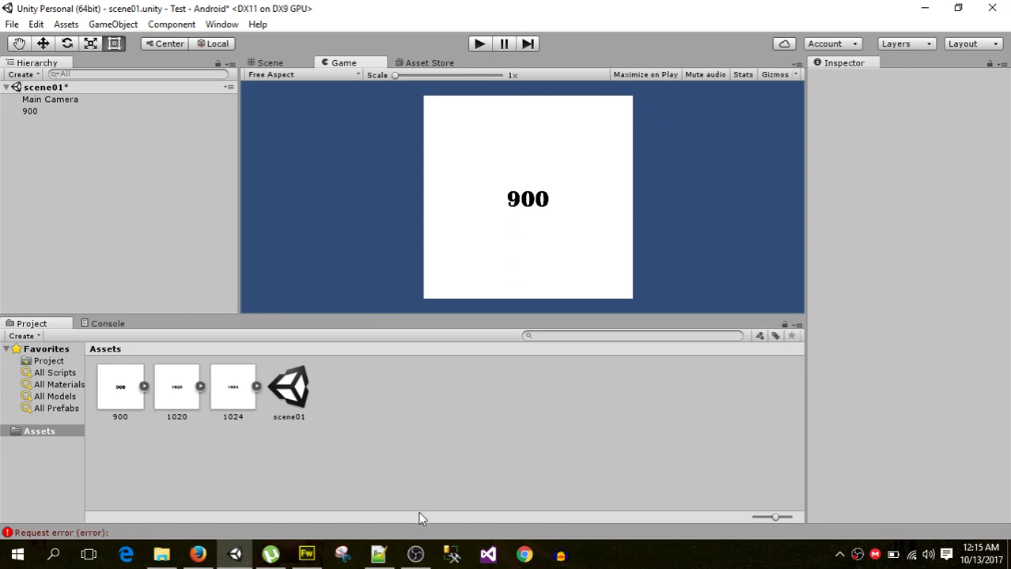
# Widen the Project folder tree, then inspect the 900 scene object and the 1020 texture asset
pyautogui.click(415, 554)
pyautogui.click(415, 555)
pyautogui.moveTo(84, 422); pyautogui.dragTo(226, 434)
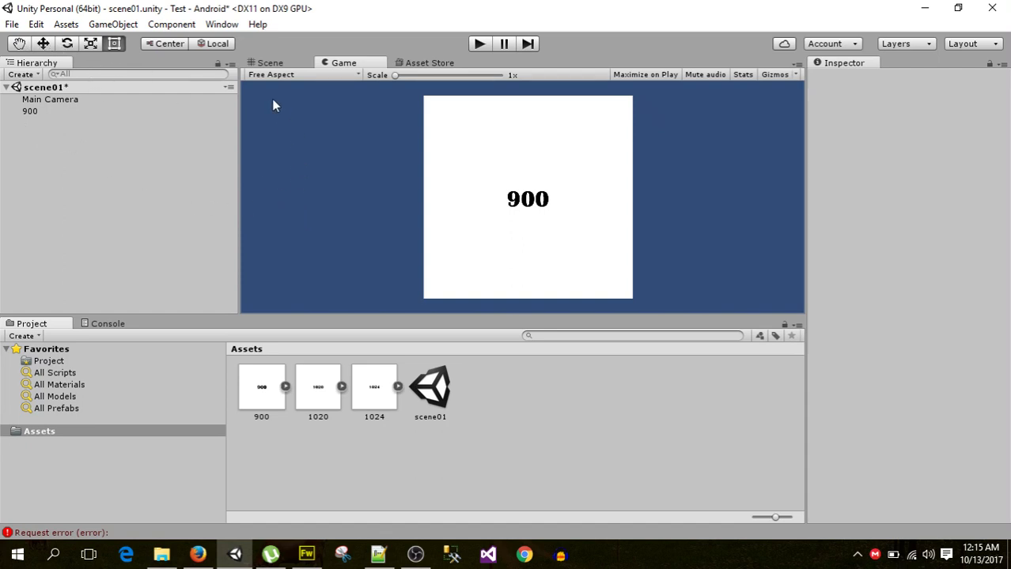
pyautogui.click(32, 111)
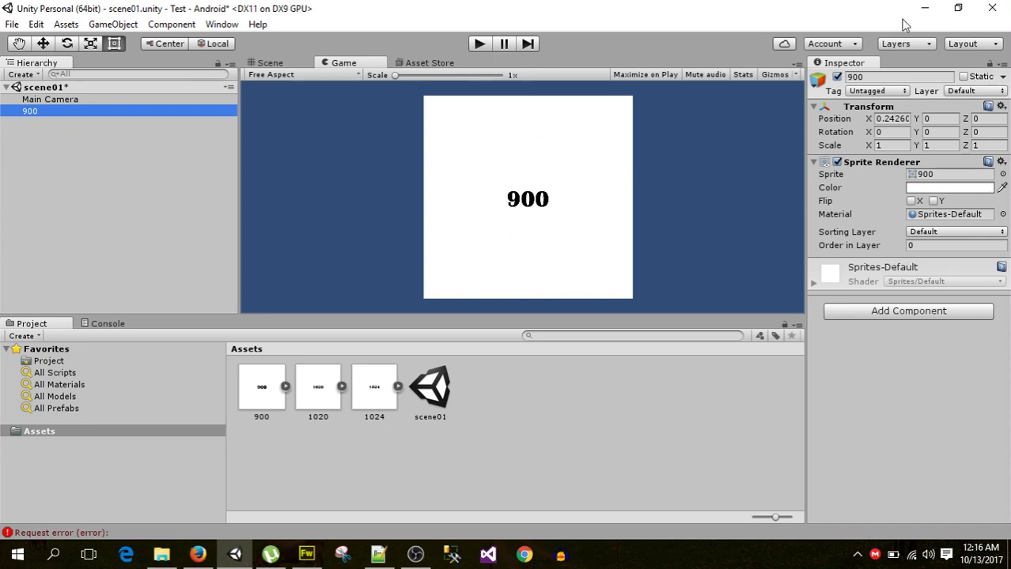
pyautogui.click(316, 392)
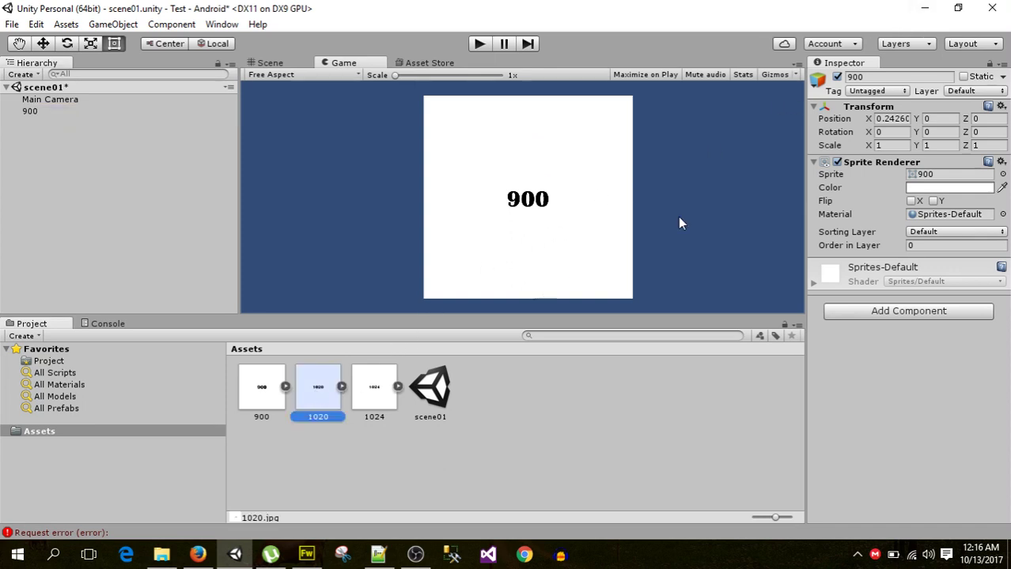
# Minimise Unity, view 1024.jpg, 1020.jpg and 900.jpg in Photos, then return to Unity
pyautogui.click(924, 11)
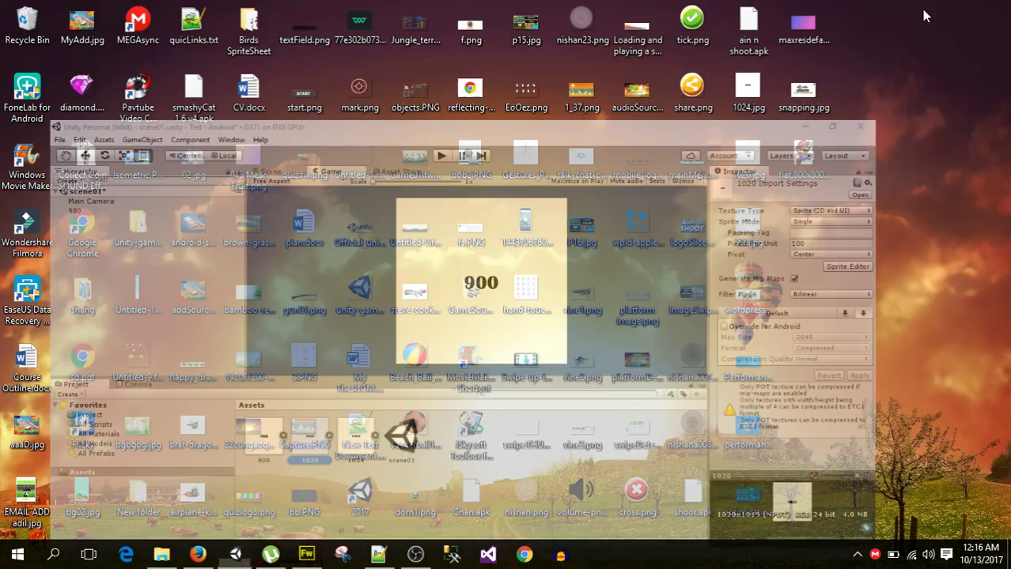
pyautogui.doubleClick(751, 110)
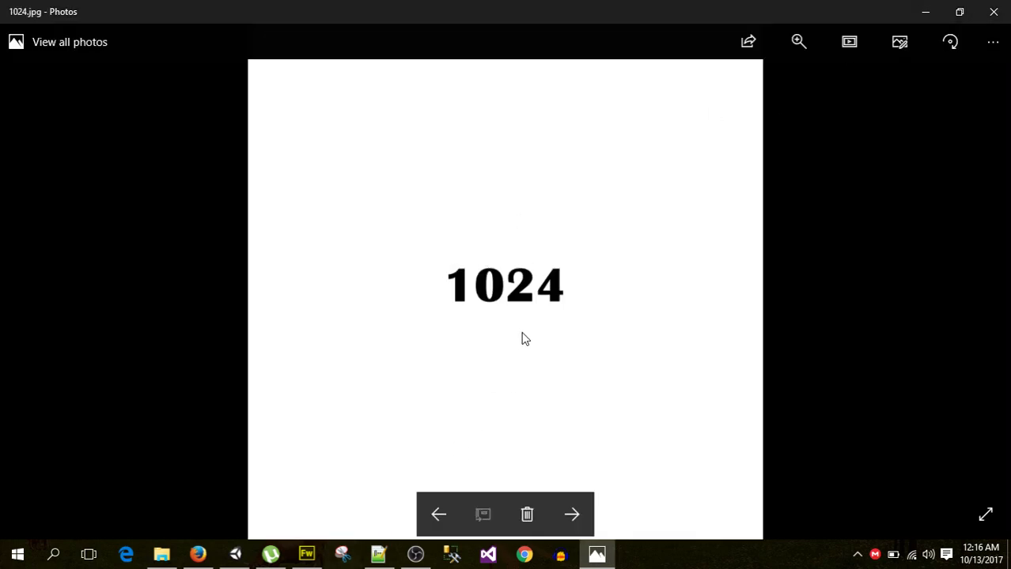
pyautogui.press('Left')
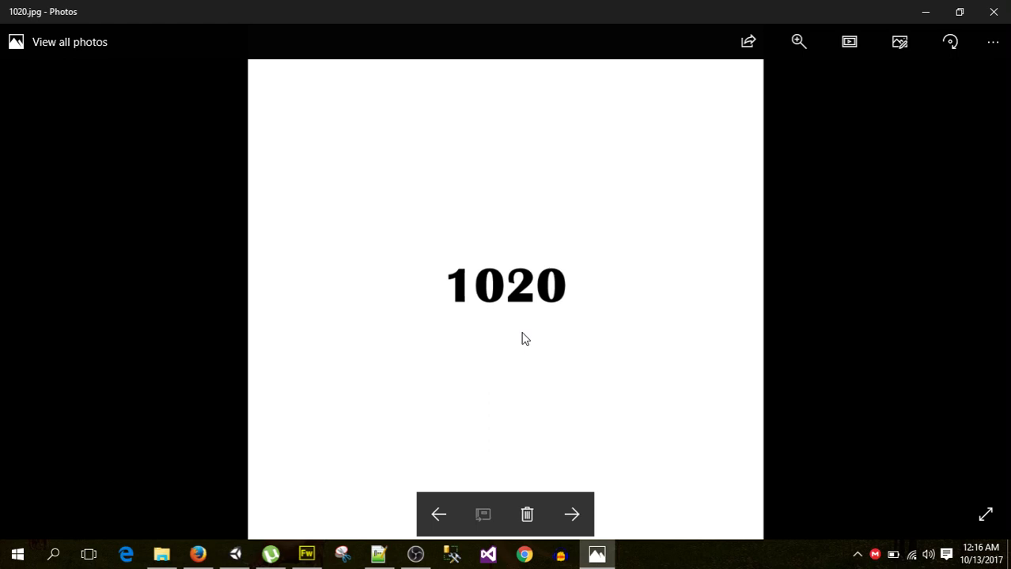
pyautogui.press('Left')
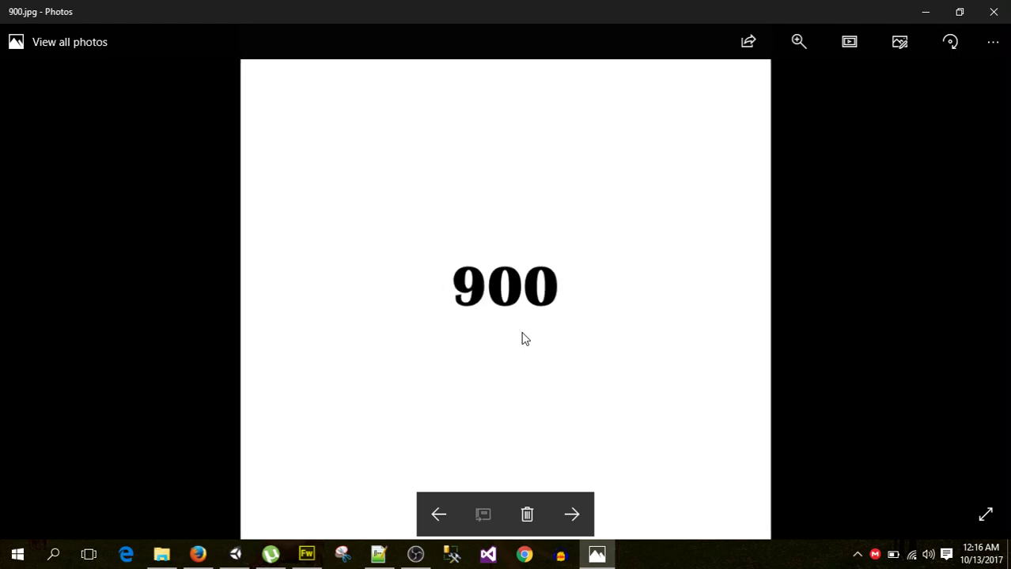
pyautogui.click(993, 12)
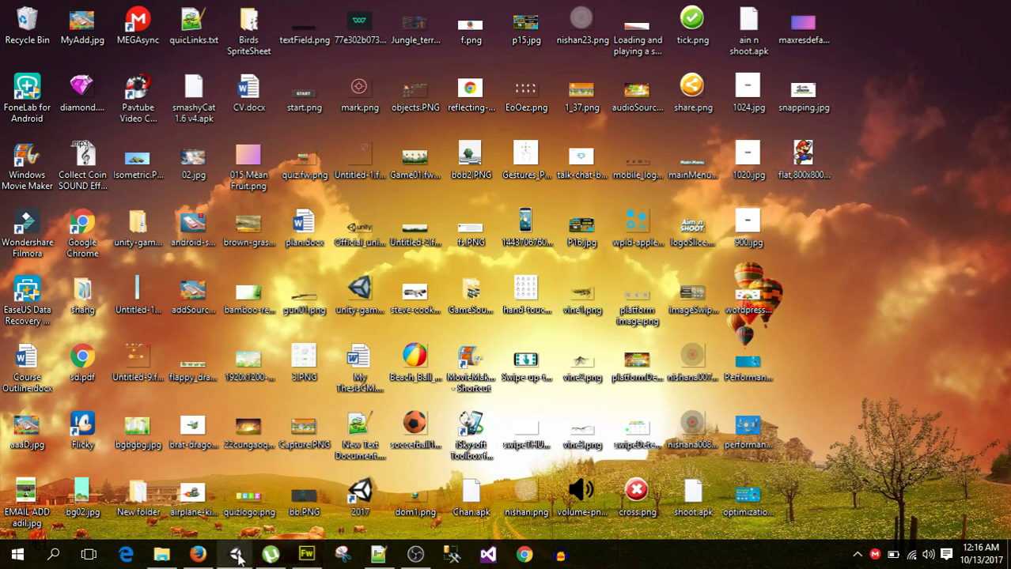
pyautogui.click(238, 556)
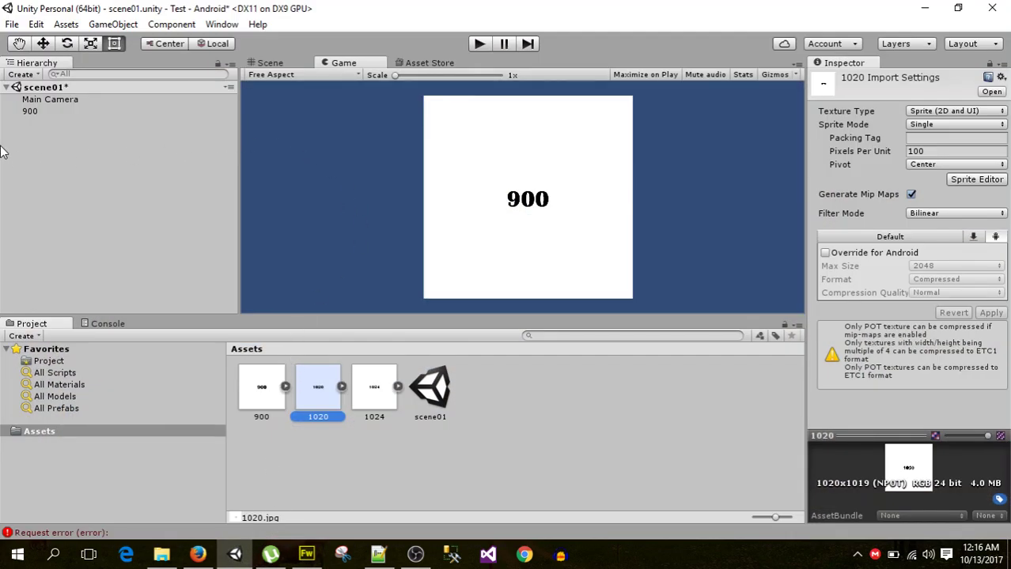
# Enable and apply Generate Mip Maps on the 900 texture, growing it to 3.0 MB
pyautogui.click(30, 111)
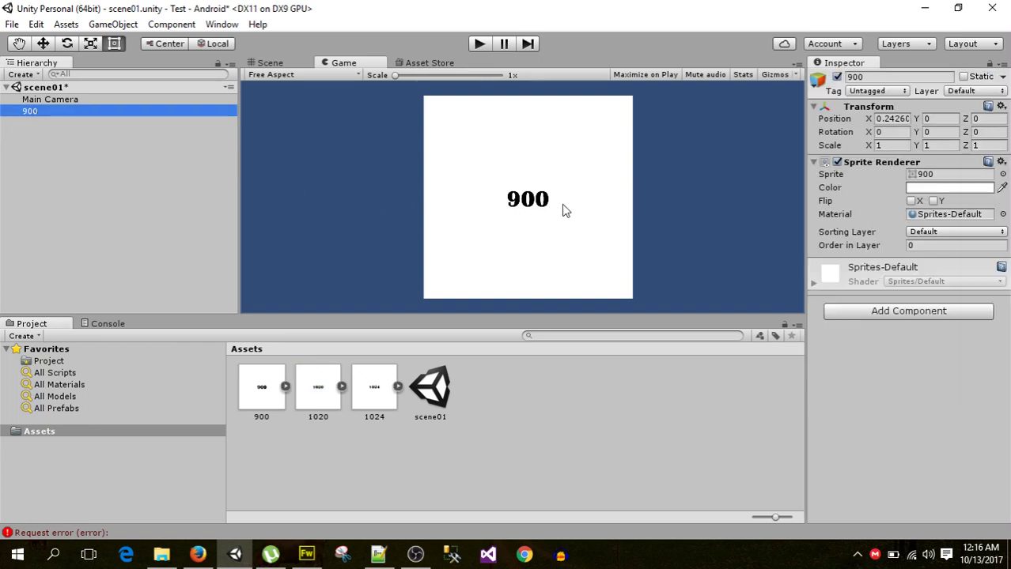
pyautogui.click(269, 396)
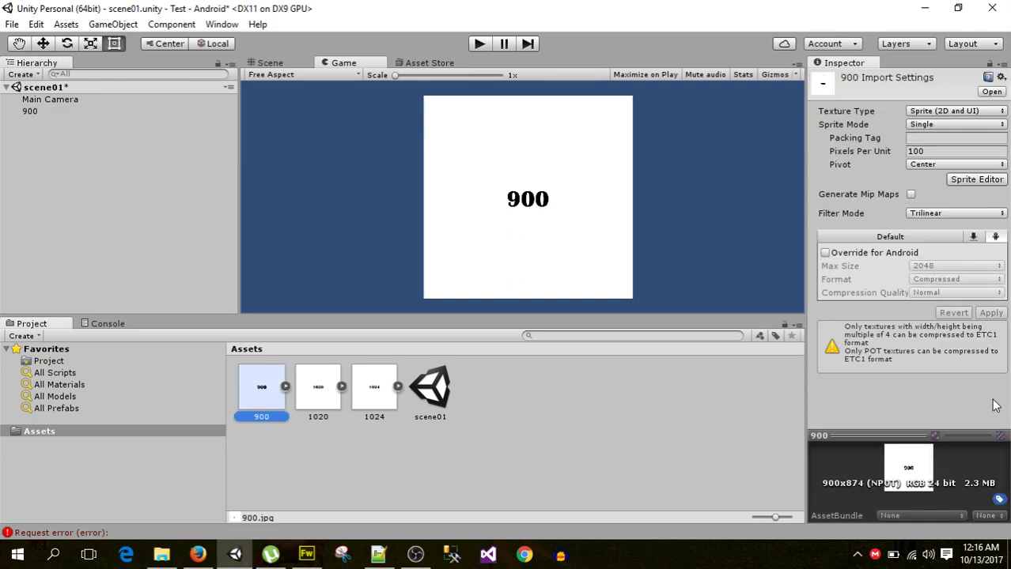
pyautogui.moveTo(806, 468); pyautogui.dragTo(506, 468)
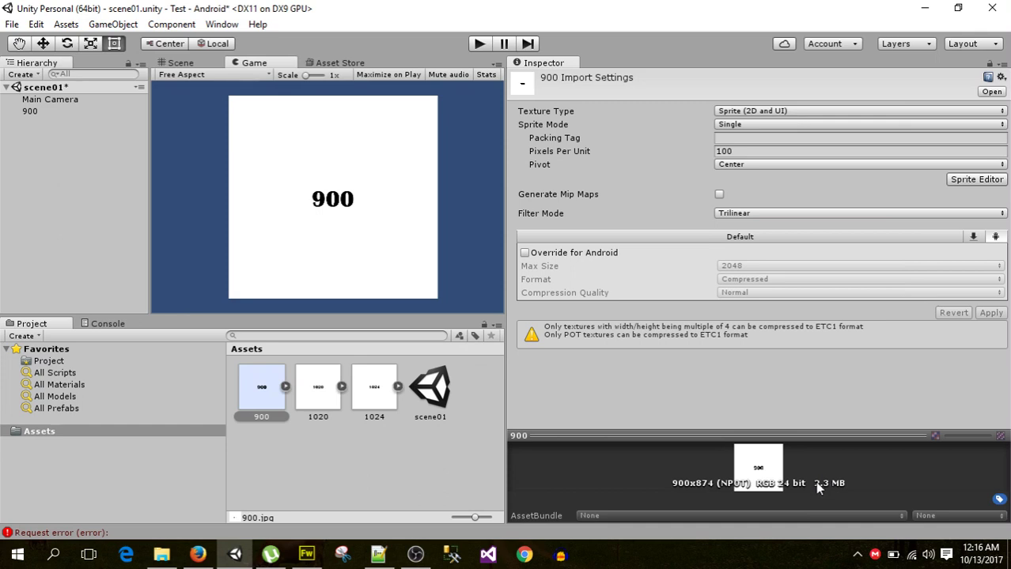
pyautogui.click(720, 194)
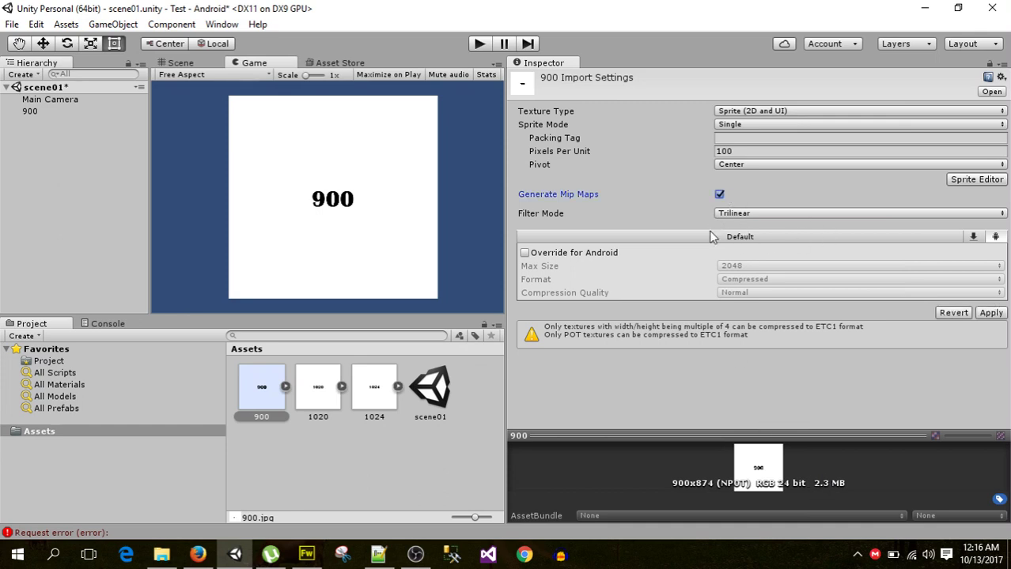
pyautogui.click(991, 314)
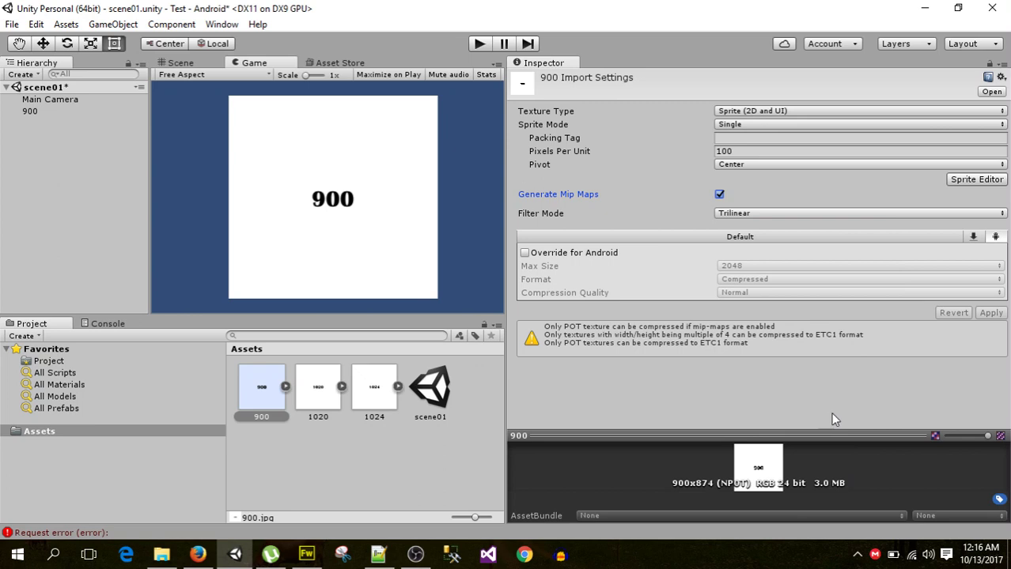
# Untick Generate Mip Maps on the 900 texture and apply, returning it to 2.3 MB
pyautogui.click(326, 443)
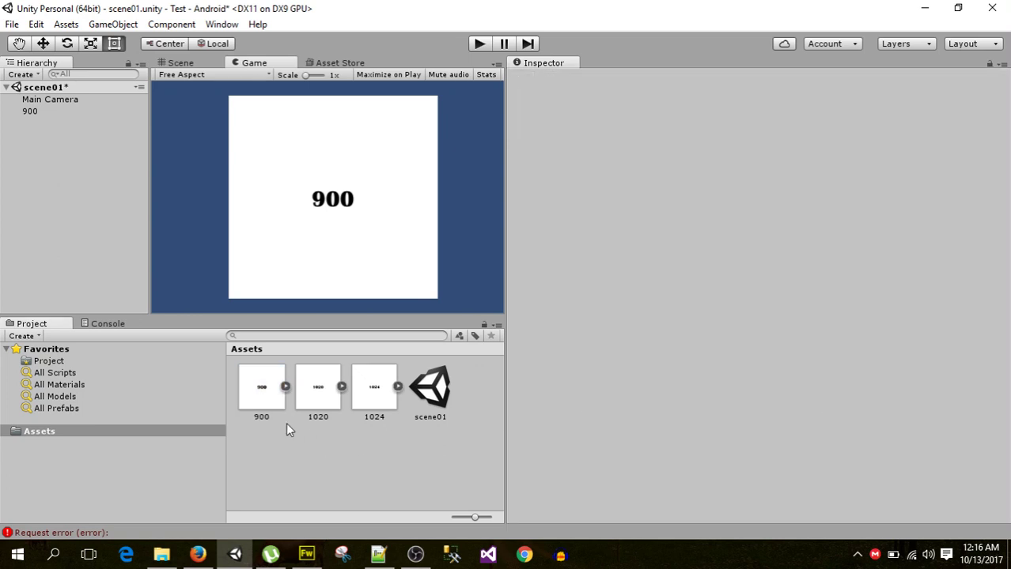
pyautogui.click(253, 388)
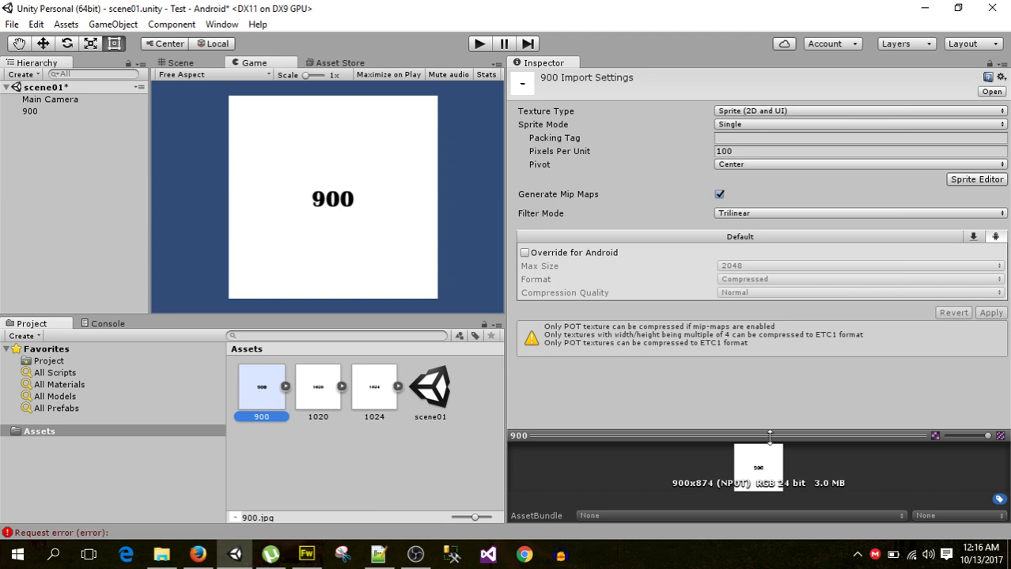
pyautogui.moveTo(768, 435); pyautogui.dragTo(779, 304)
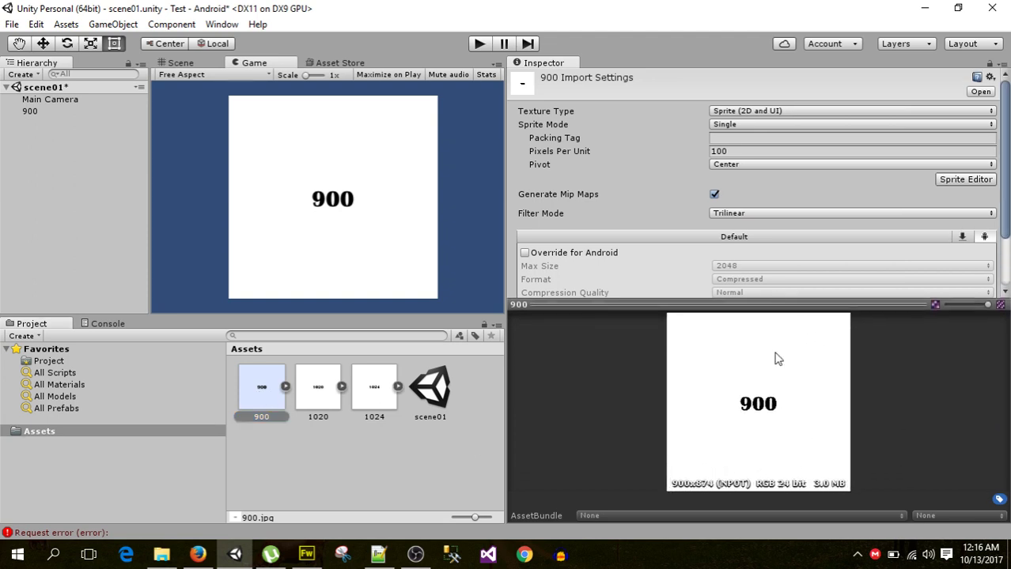
pyautogui.click(715, 195)
pyautogui.moveTo(748, 306); pyautogui.dragTo(737, 437)
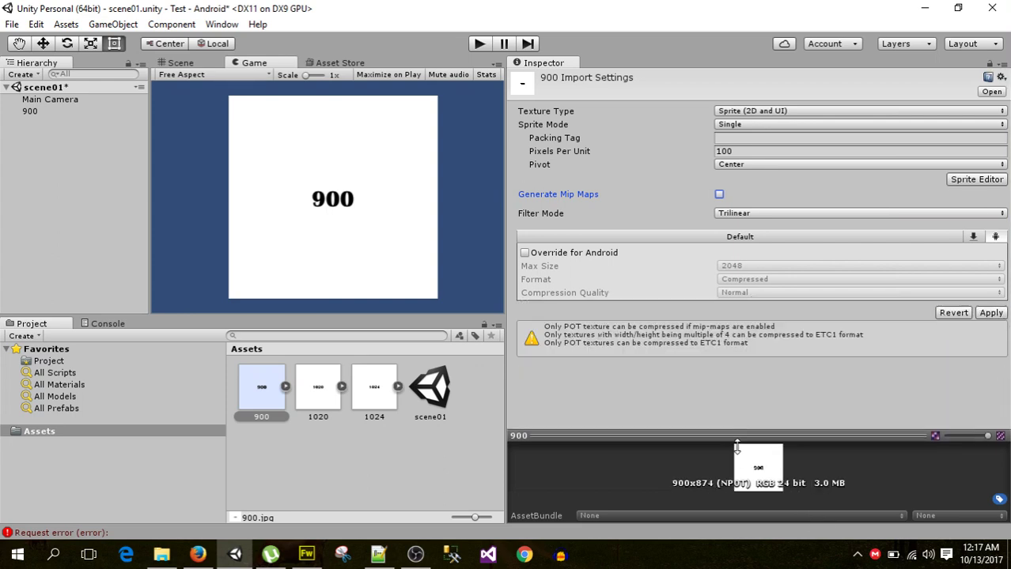
pyautogui.click(991, 313)
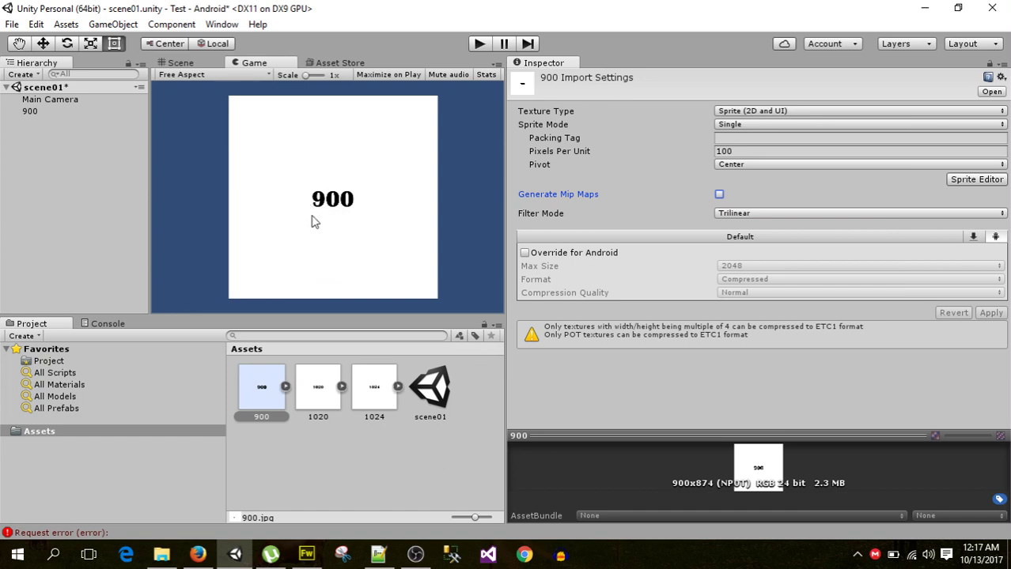
# Compare the 0.7 MB ETC 1024 texture with the 2.3 MB uncompressed 900 texture in an enlarged preview
pyautogui.click(382, 386)
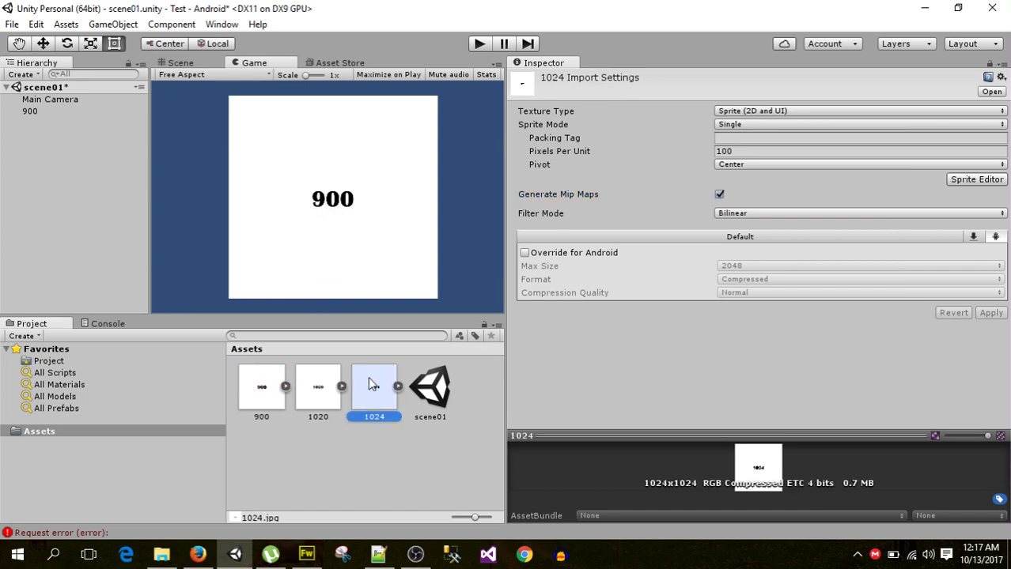
pyautogui.click(266, 395)
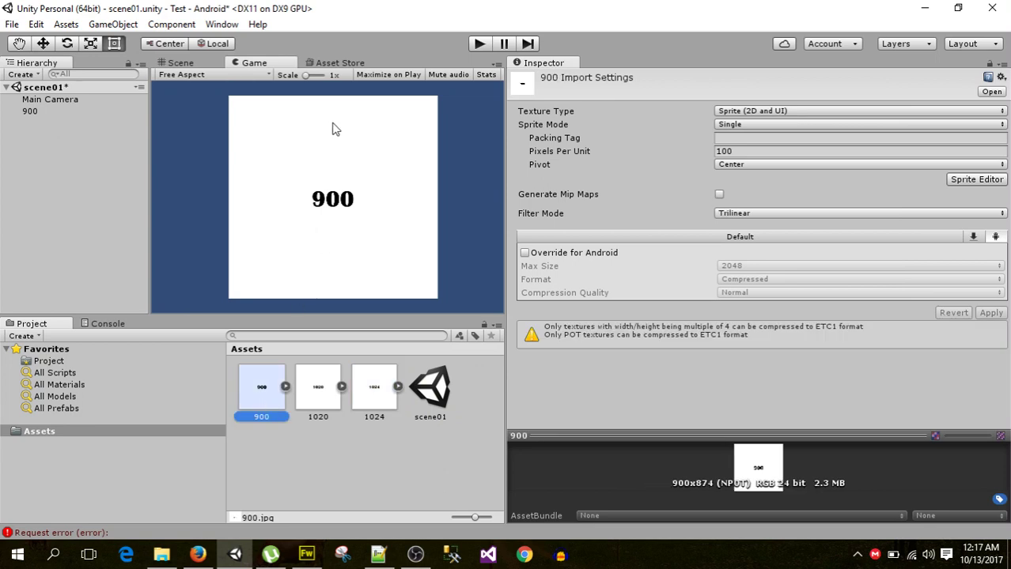
pyautogui.click(374, 399)
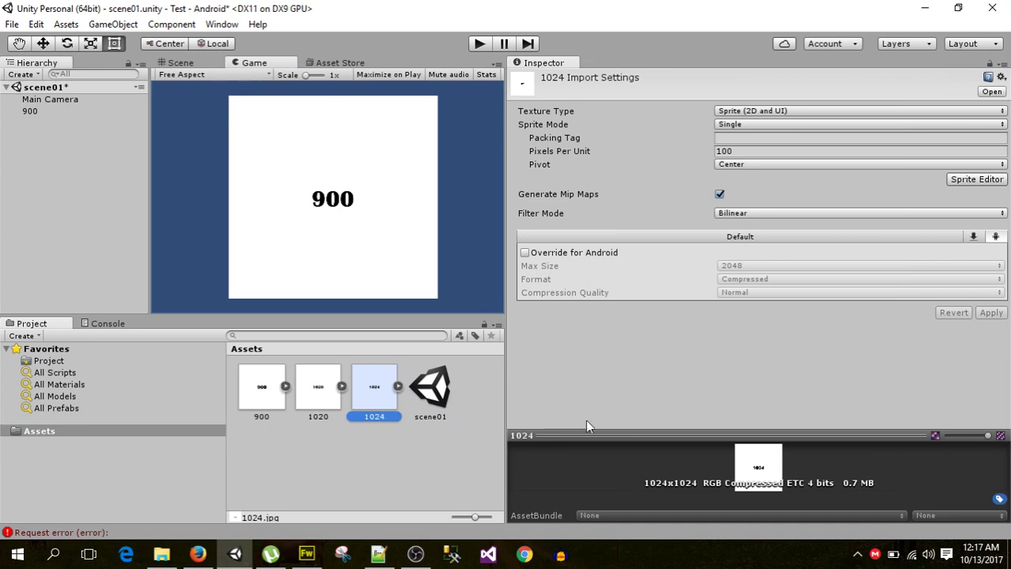
pyautogui.moveTo(639, 436); pyautogui.dragTo(637, 341)
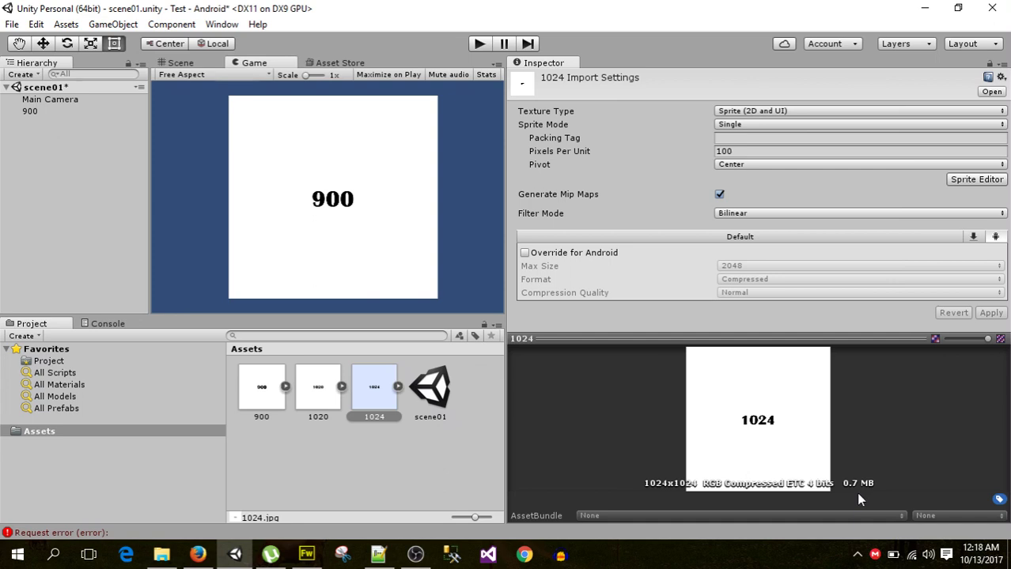
pyautogui.click(260, 395)
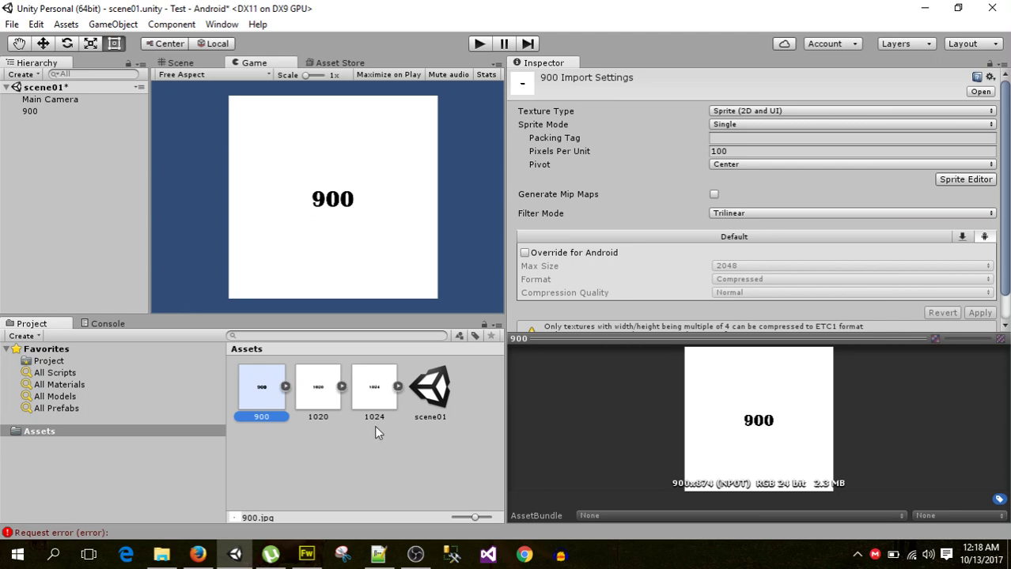
# Use Show in Explorer on the 900 texture to open the project's Assets folder
pyautogui.click(285, 387)
pyautogui.click(285, 387)
pyautogui.moveTo(506, 364); pyautogui.dragTo(611, 375)
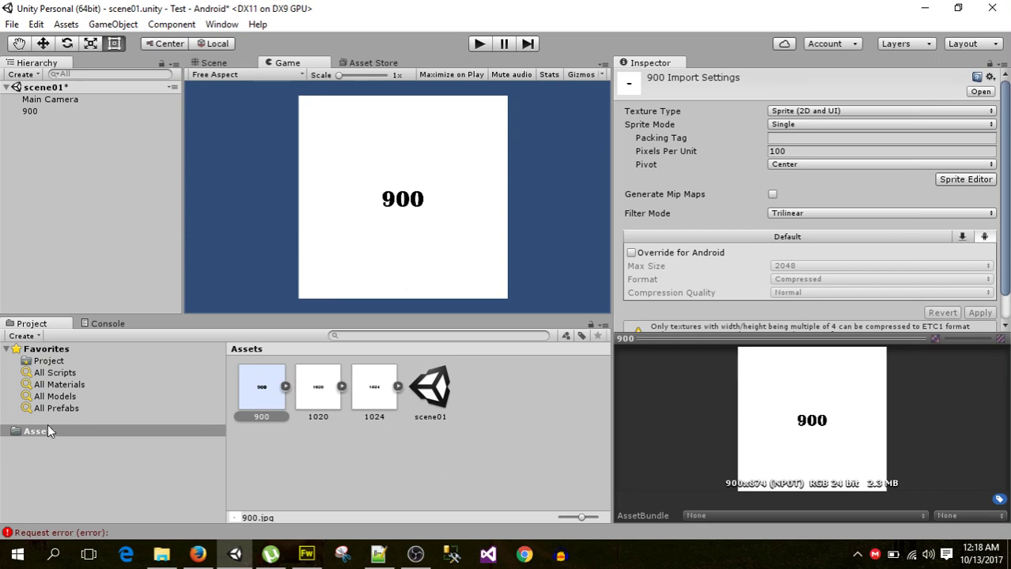
pyautogui.rightClick(264, 388)
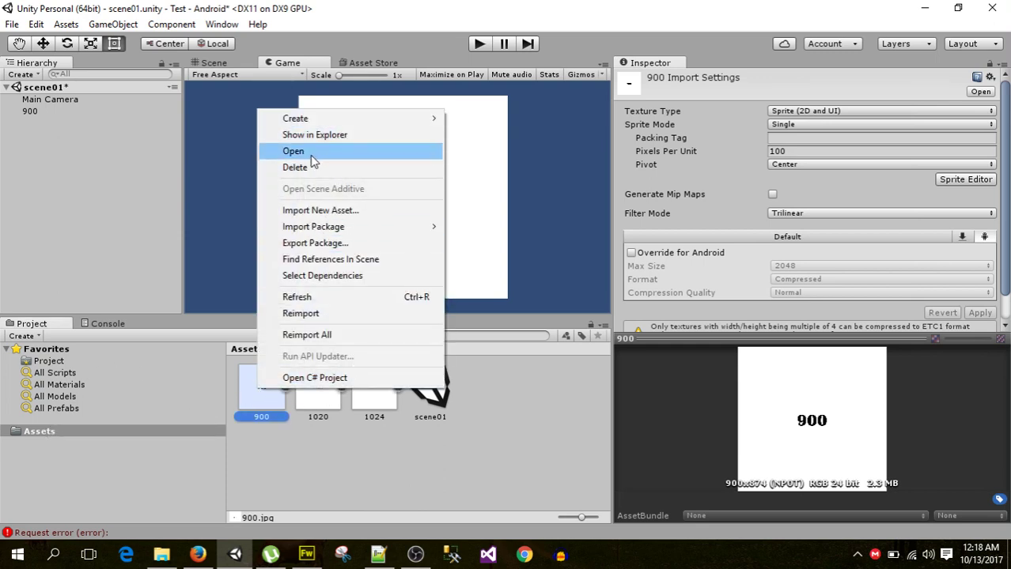
pyautogui.click(342, 136)
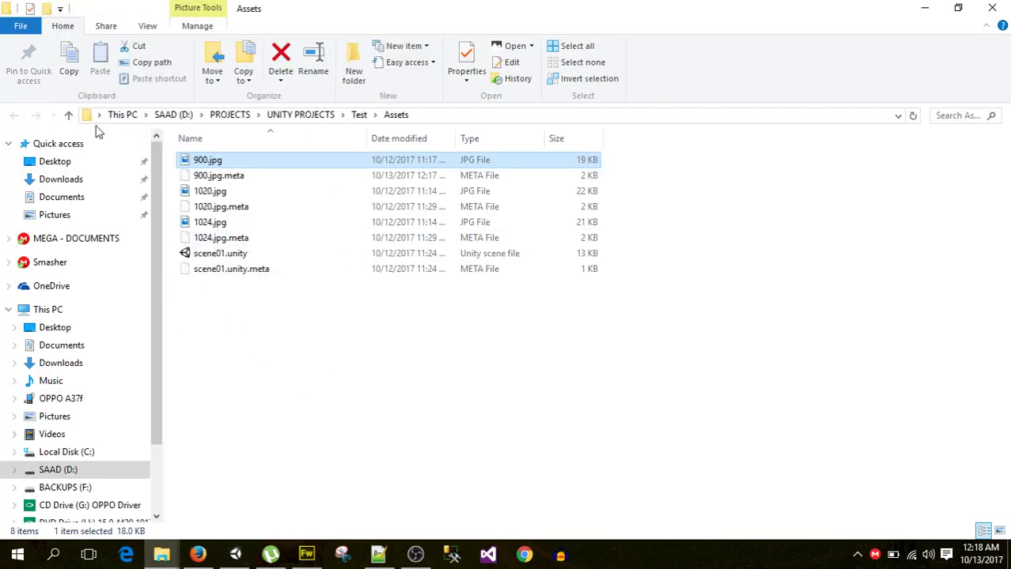
# In the Test folder, compare 1024.apk (10,407 KB) with 900.apk (10,413 KB), then return to Unity
pyautogui.click(69, 115)
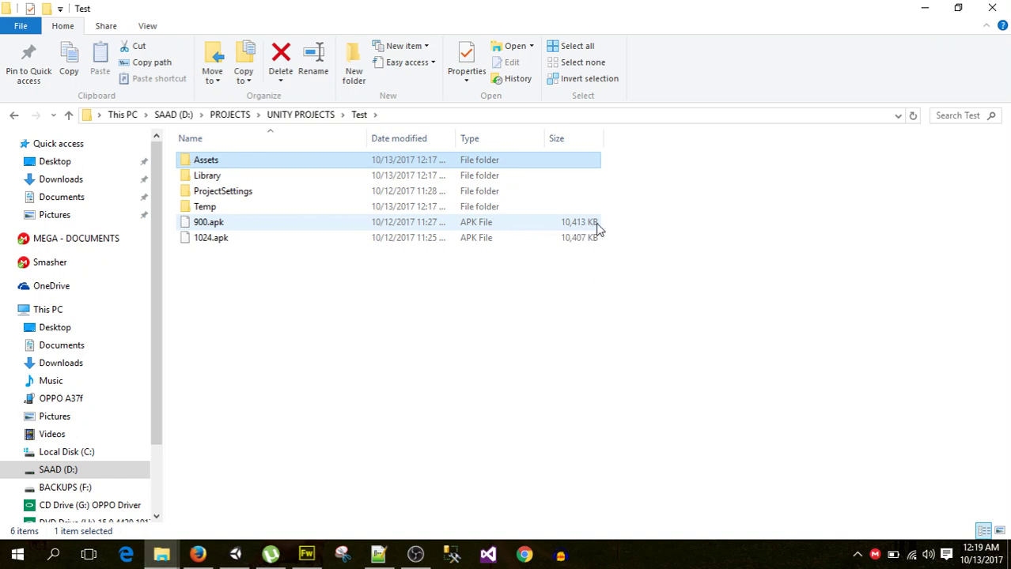
pyautogui.click(212, 242)
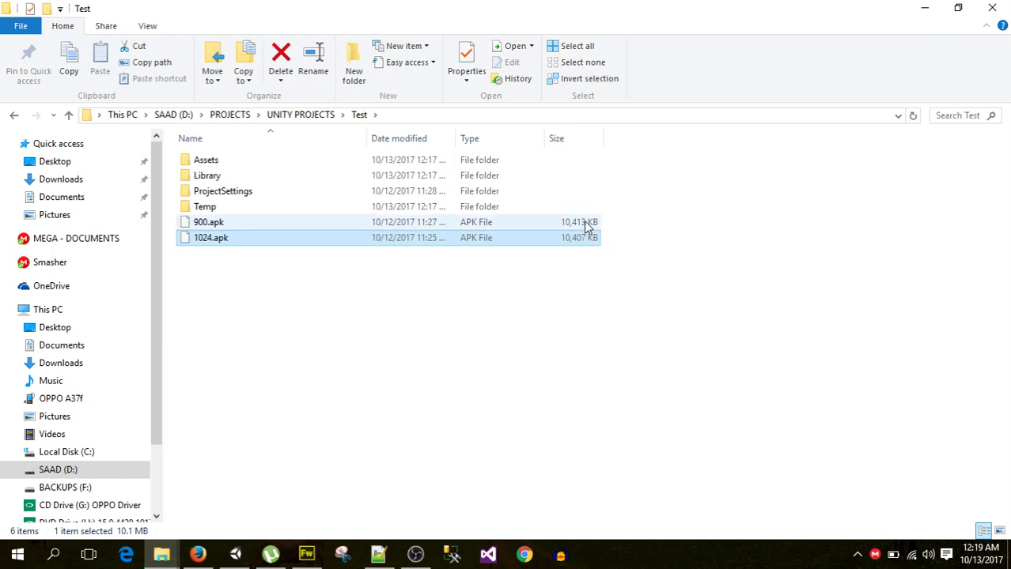
pyautogui.click(209, 269)
pyautogui.click(215, 240)
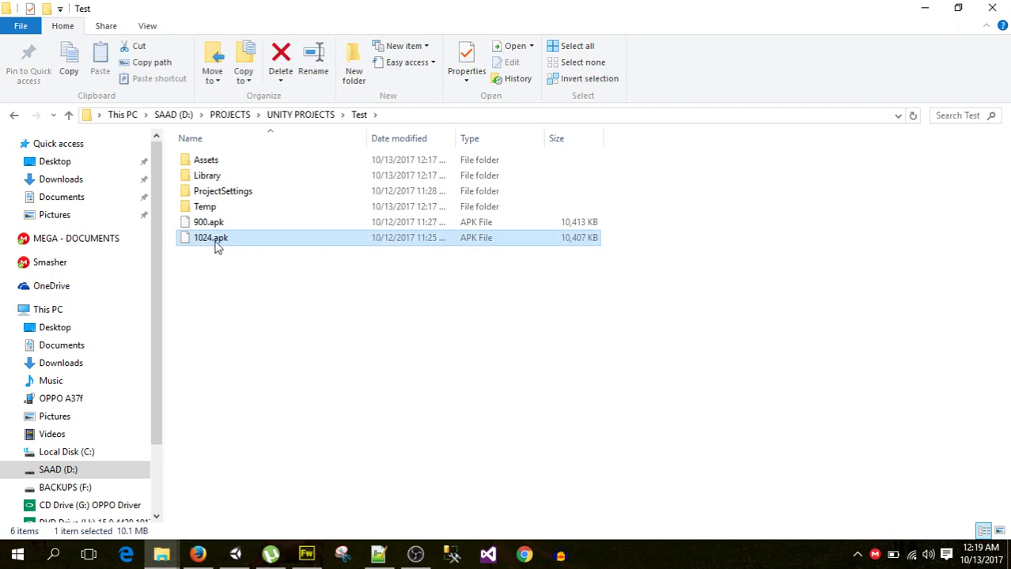
pyautogui.moveTo(222, 247)
pyautogui.moveTo(235, 555)
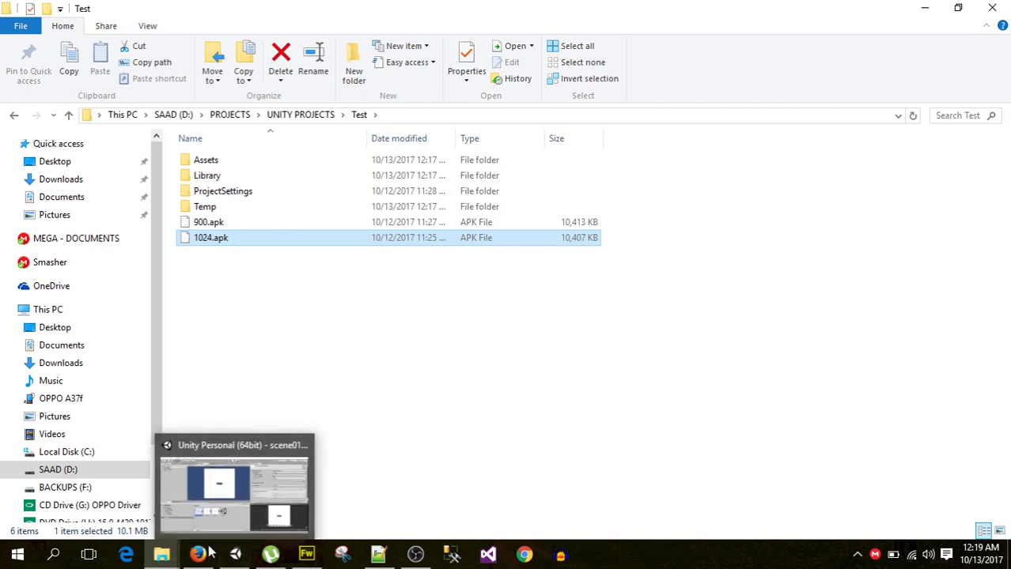
pyautogui.click(234, 484)
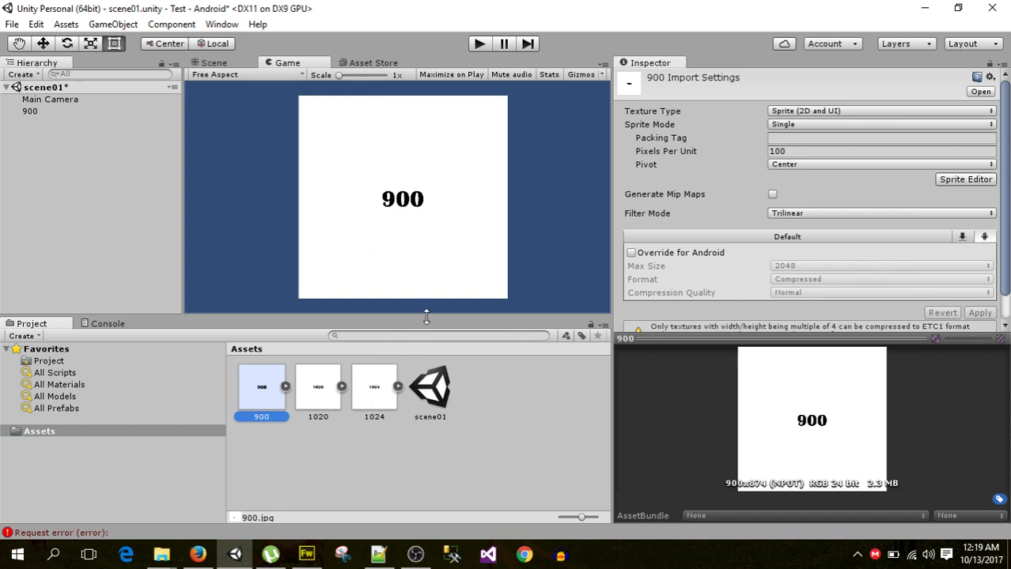
# Select the 900 object and browse Add Component, including Physics 2D, without adding anything
pyautogui.moveTo(426, 317); pyautogui.dragTo(427, 346)
pyautogui.click(32, 111)
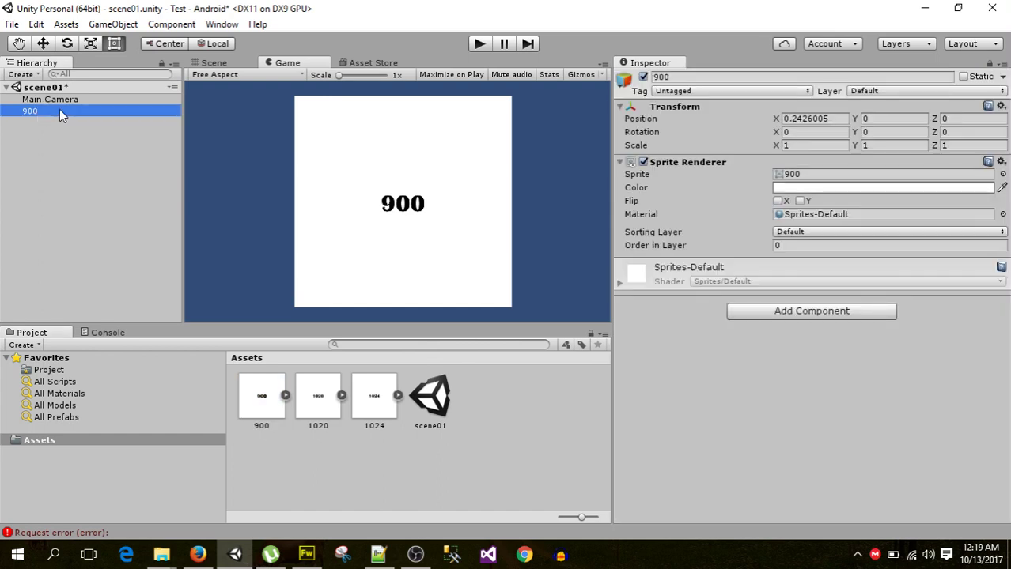
pyautogui.click(759, 310)
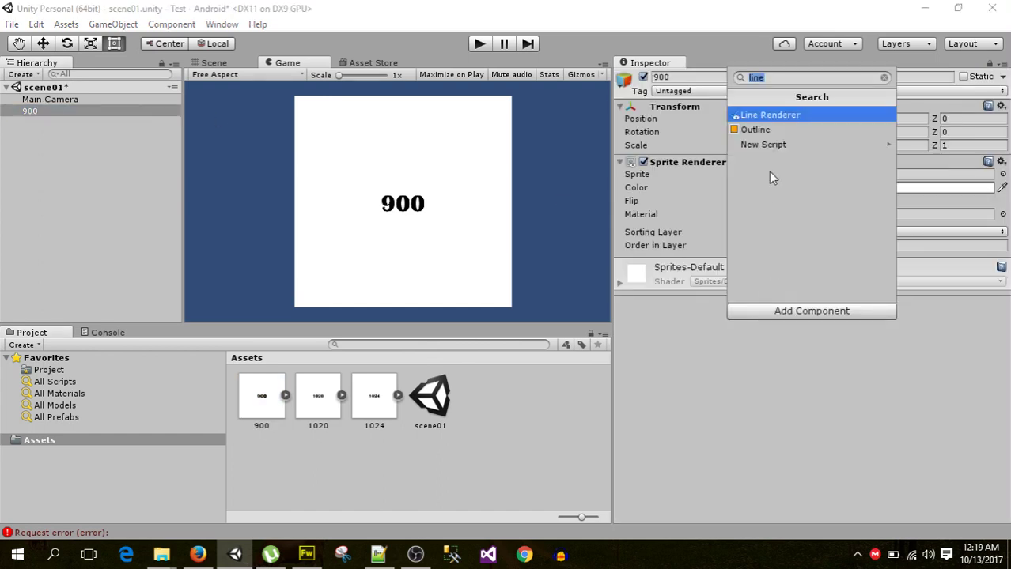
pyautogui.write('mes')
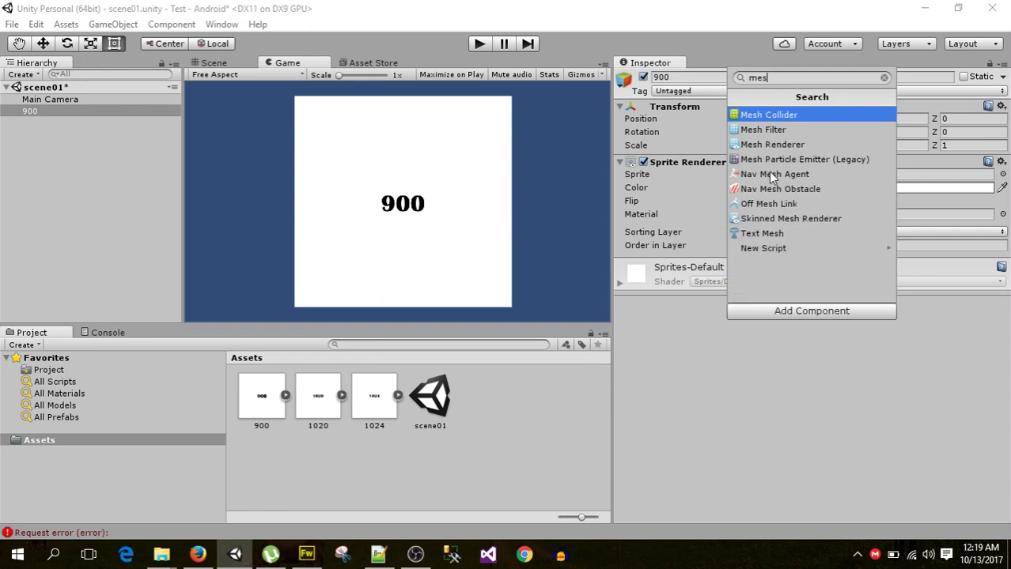
pyautogui.press('BackSpace')
pyautogui.press('BackSpace')
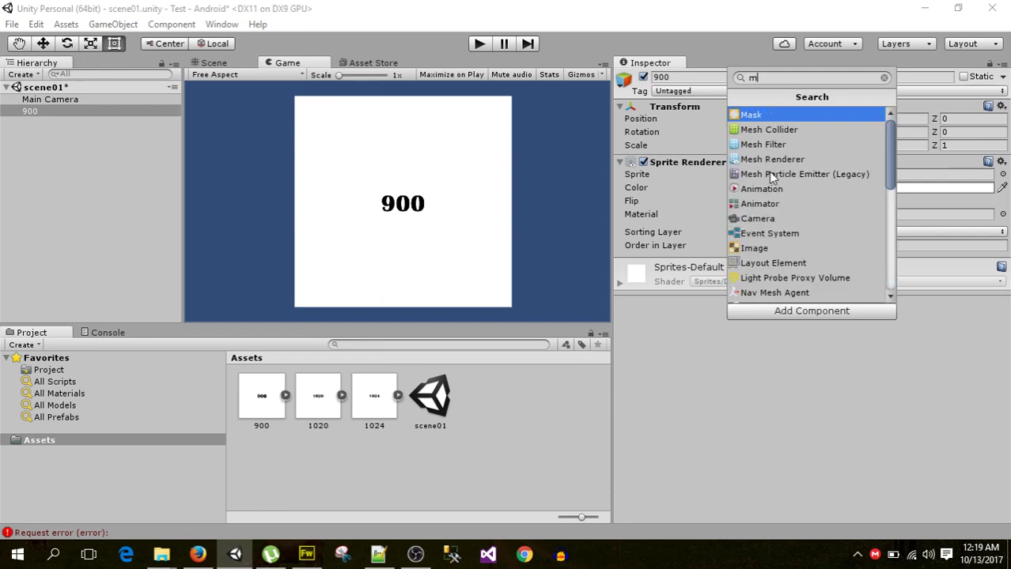
pyautogui.press('BackSpace')
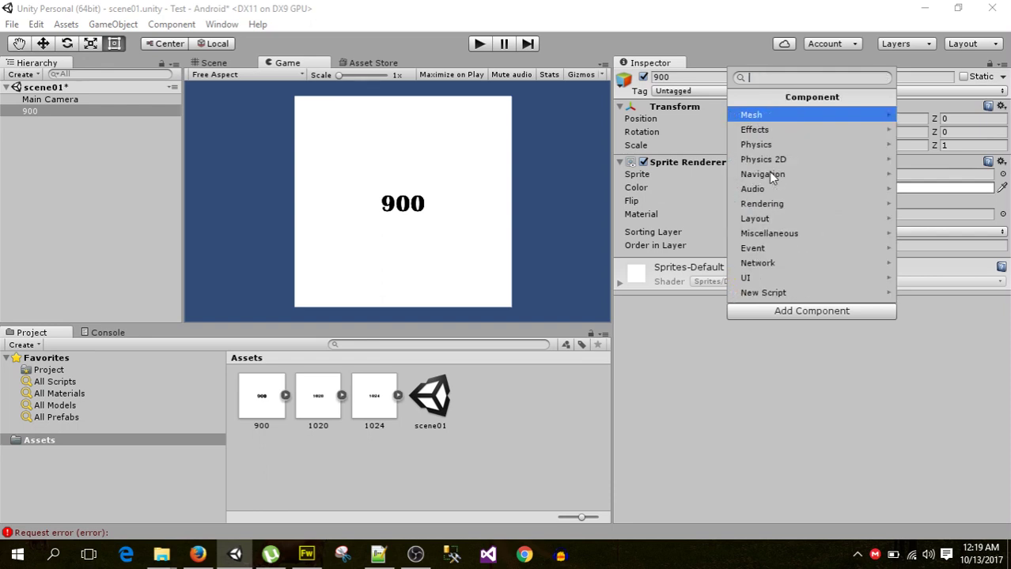
pyautogui.click(764, 159)
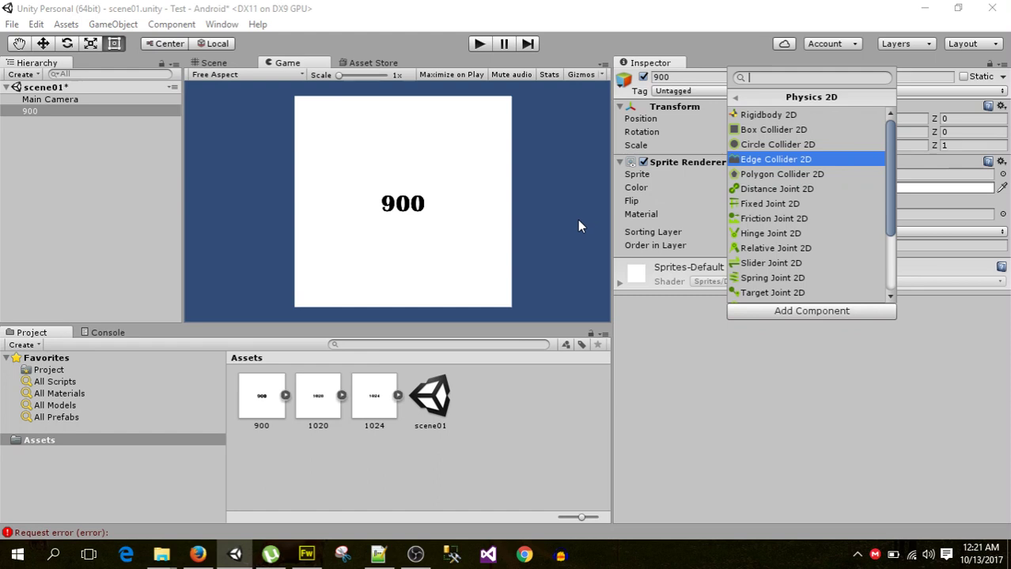
pyautogui.click(261, 309)
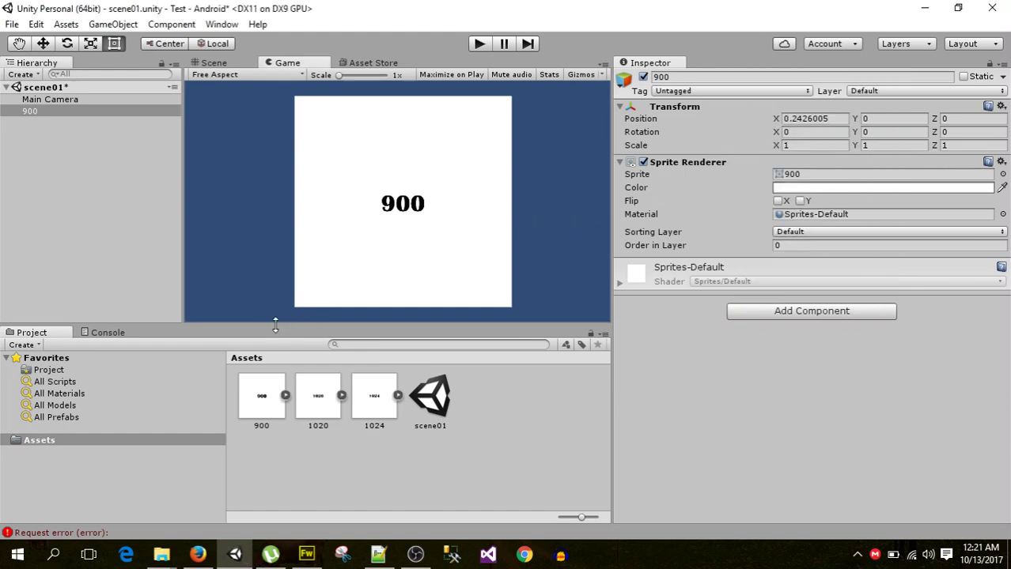
# Give the 1020 texture an Android override with Max Size 1024 and apply it
pyautogui.click(262, 406)
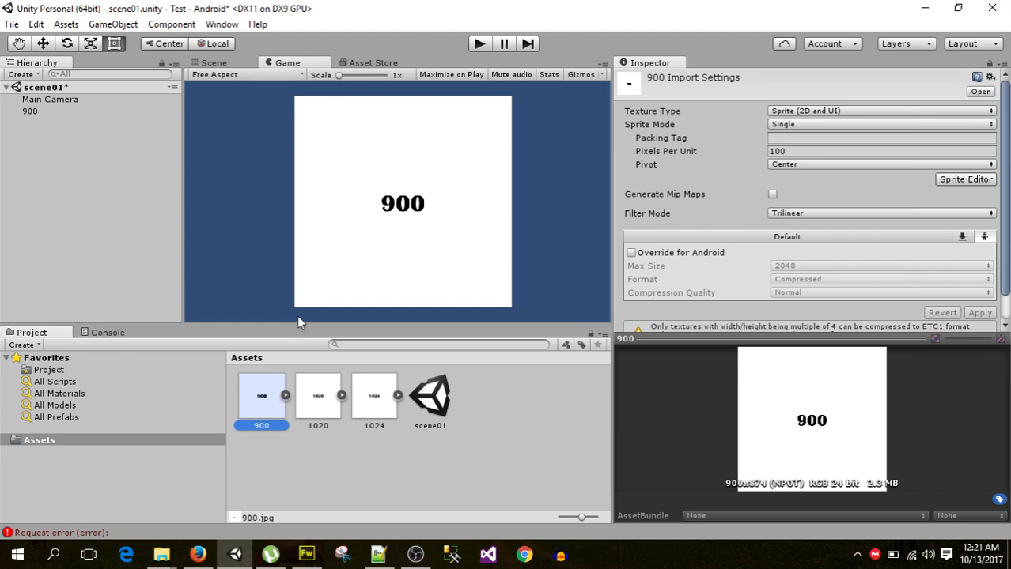
pyautogui.click(325, 407)
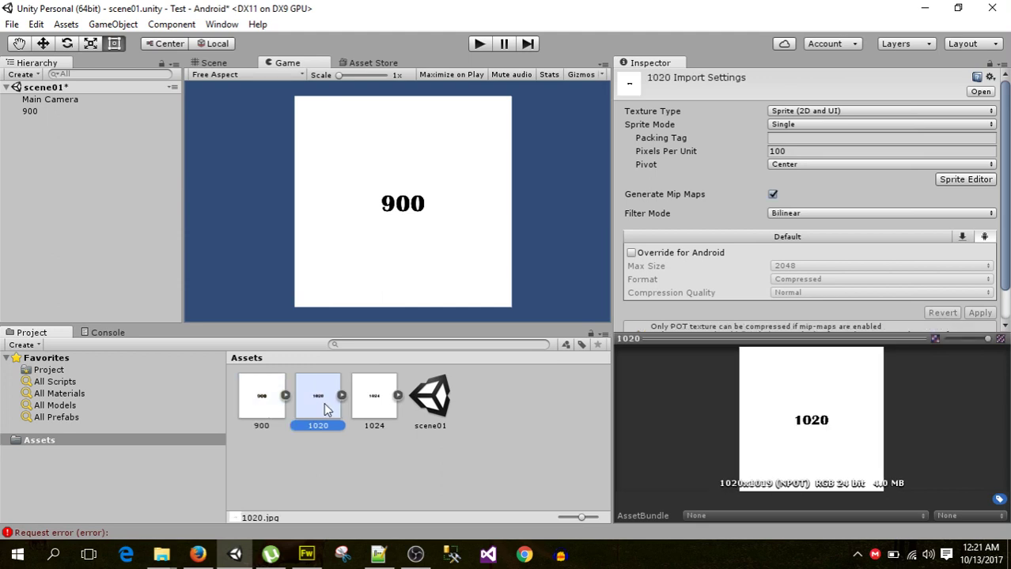
pyautogui.click(650, 256)
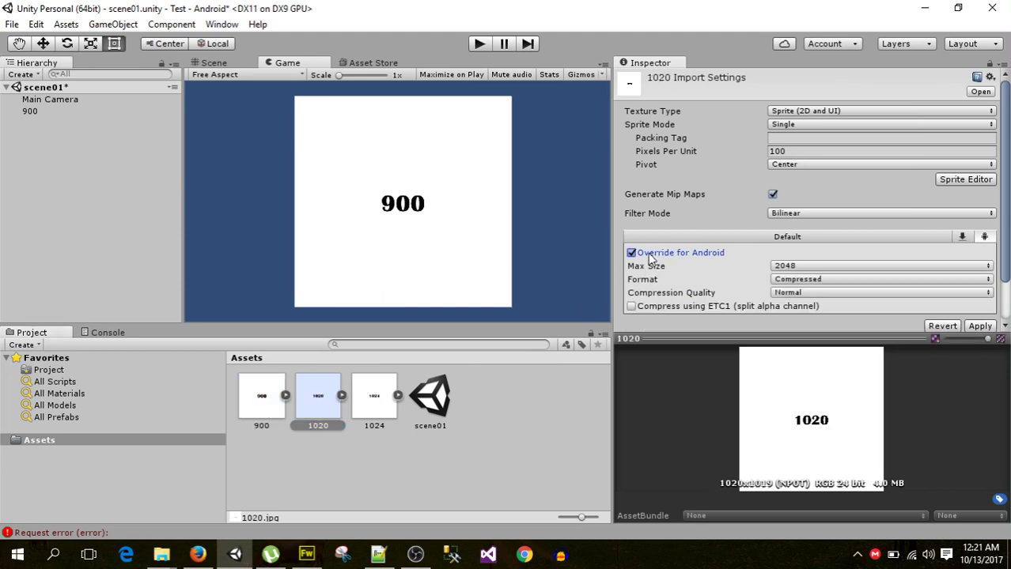
pyautogui.click(796, 268)
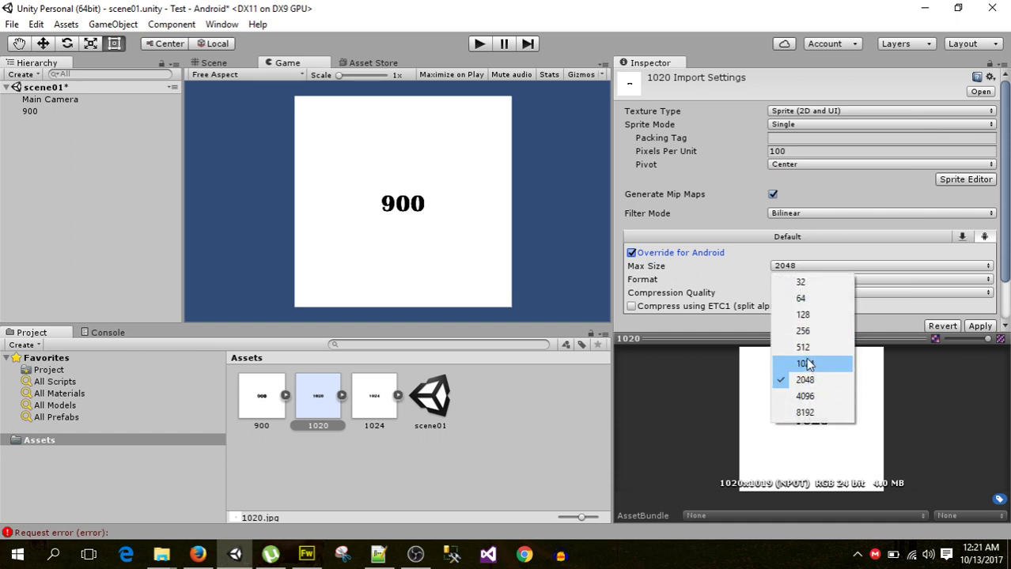
pyautogui.click(806, 364)
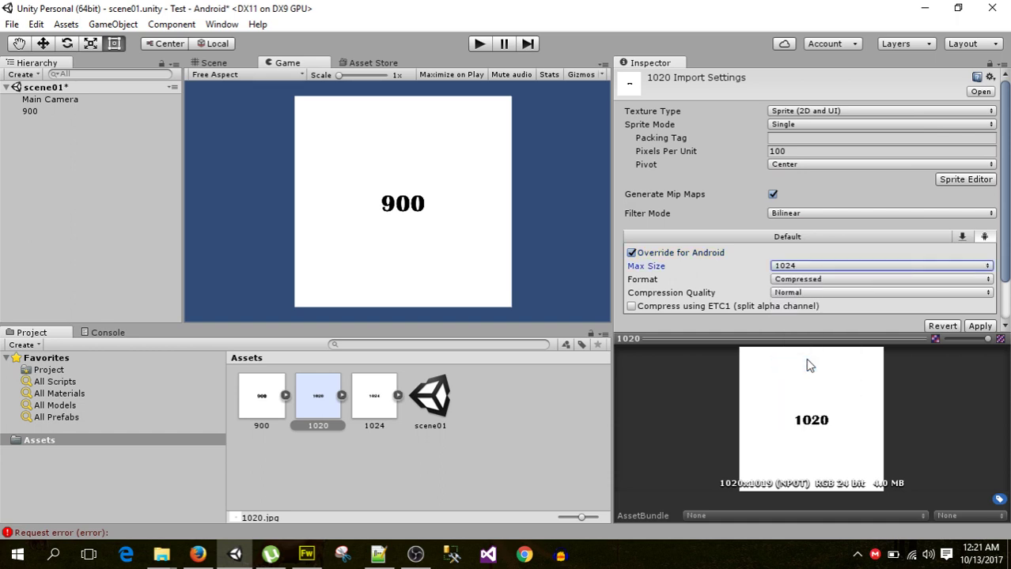
pyautogui.click(992, 327)
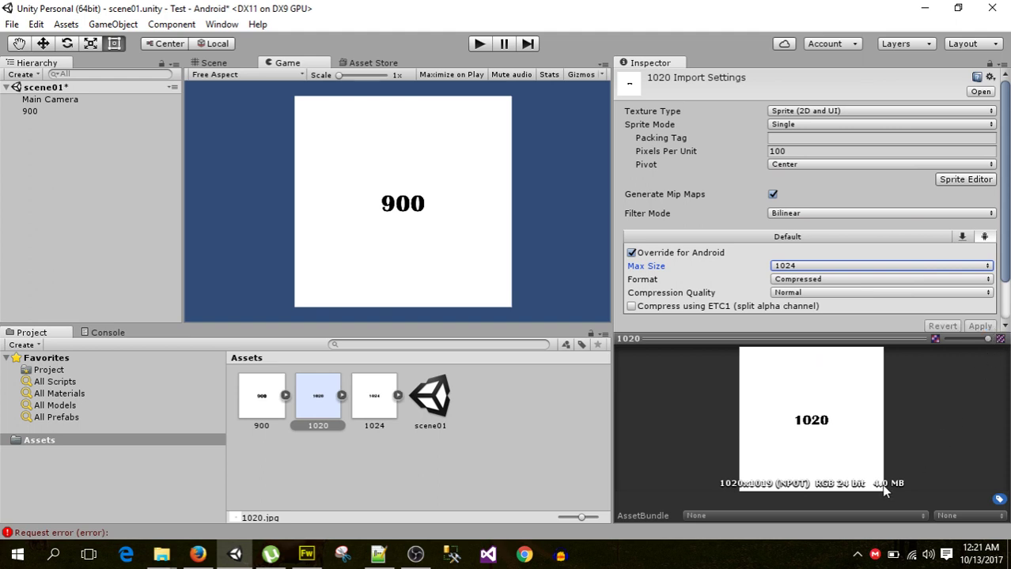
pyautogui.moveTo(1006, 258); pyautogui.dragTo(1007, 299)
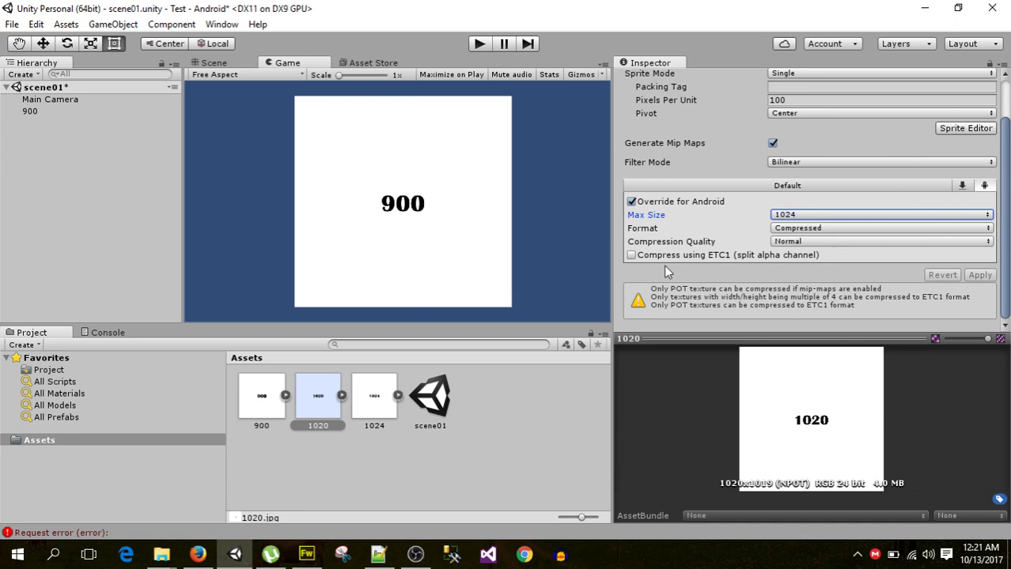
pyautogui.click(334, 430)
pyautogui.click(375, 411)
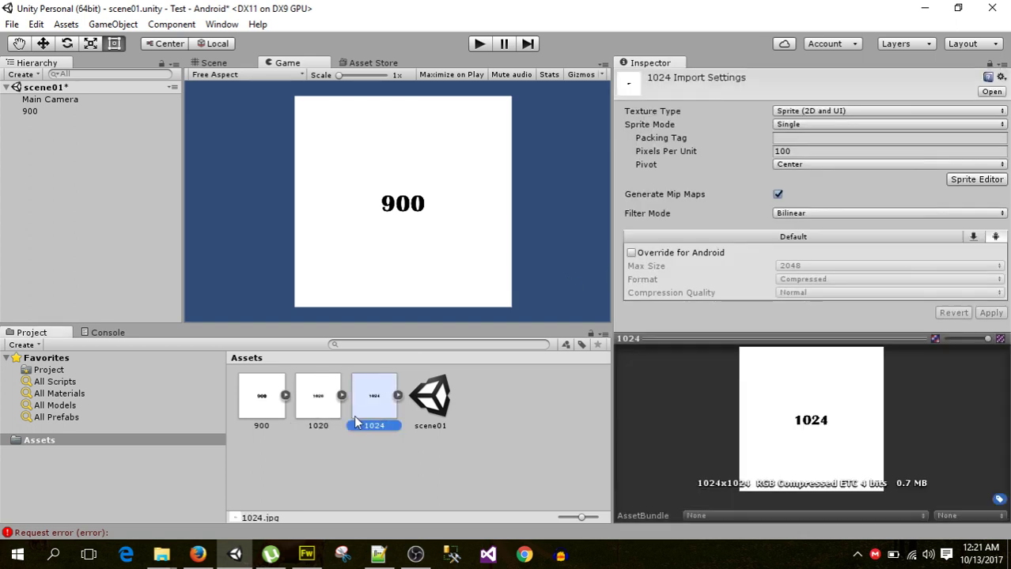
pyautogui.click(328, 415)
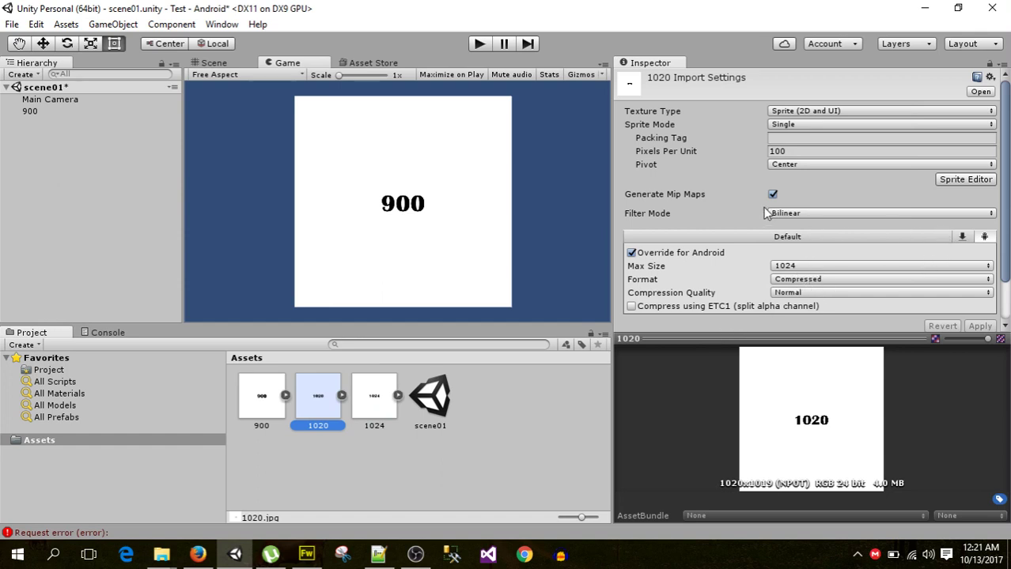
pyautogui.click(784, 266)
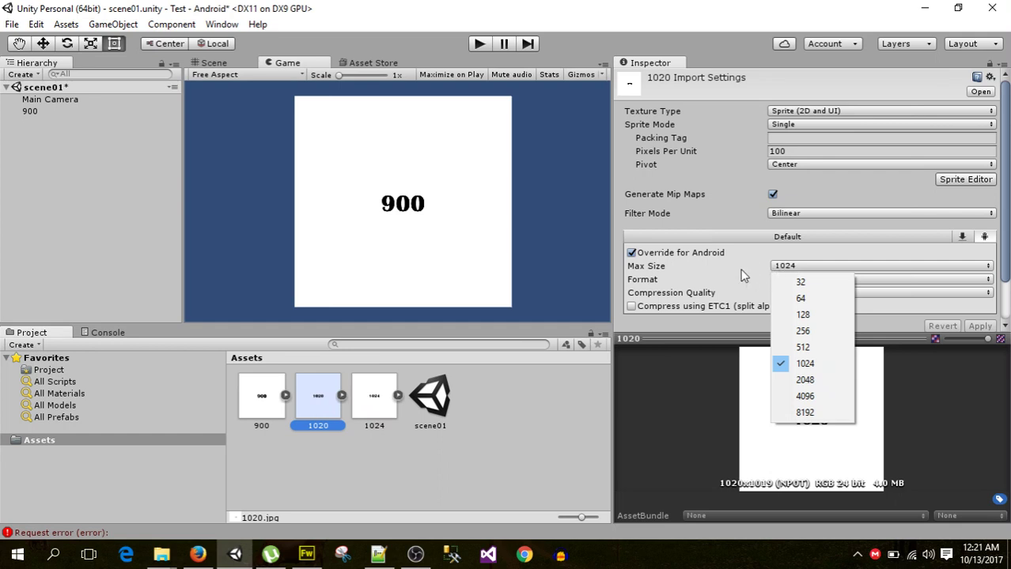
pyautogui.click(653, 193)
pyautogui.click(12, 24)
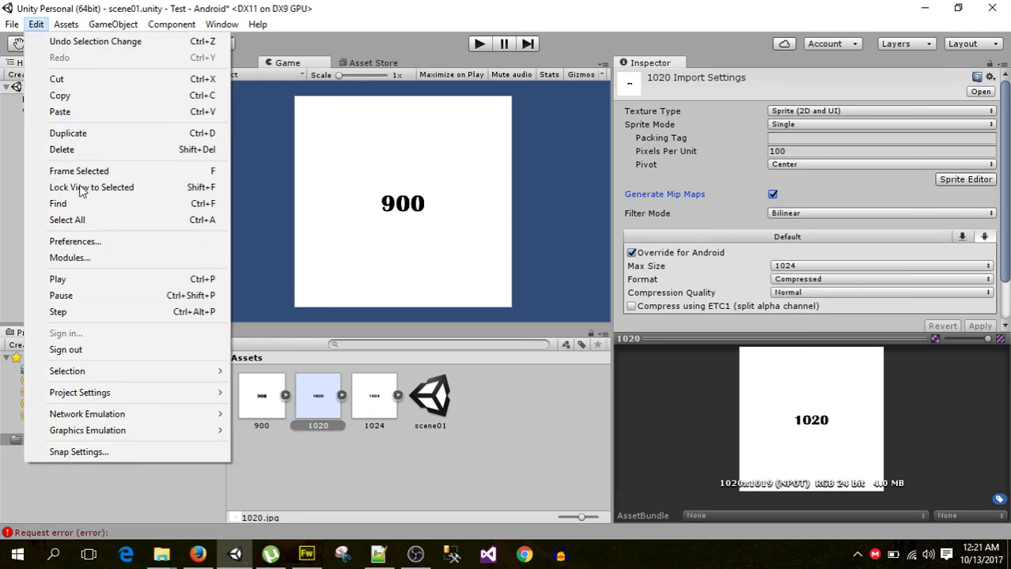
# Open Edit > Project Settings > Physics 2D and resize the Game and settings panels
pyautogui.moveTo(128, 397)
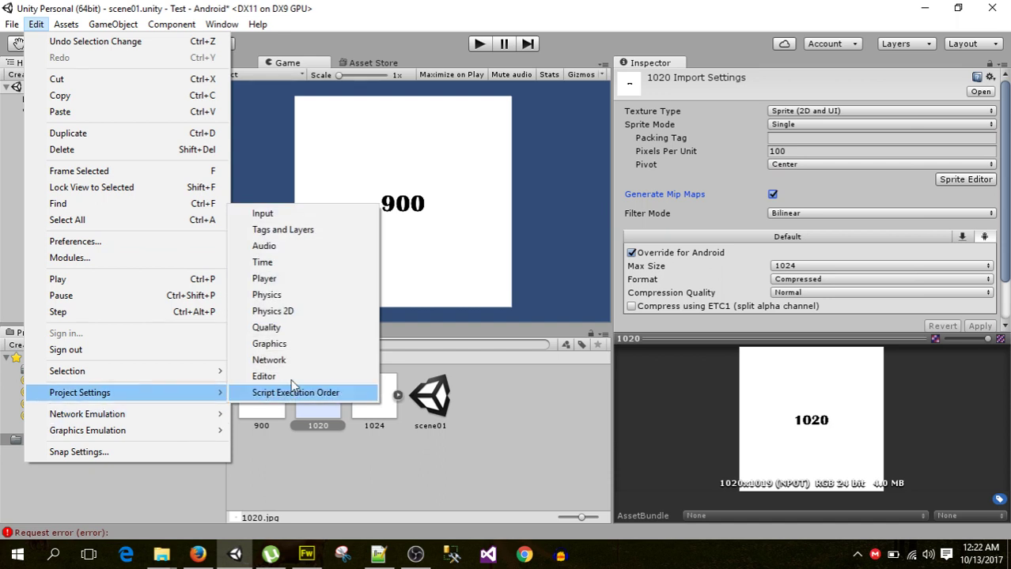
pyautogui.click(303, 311)
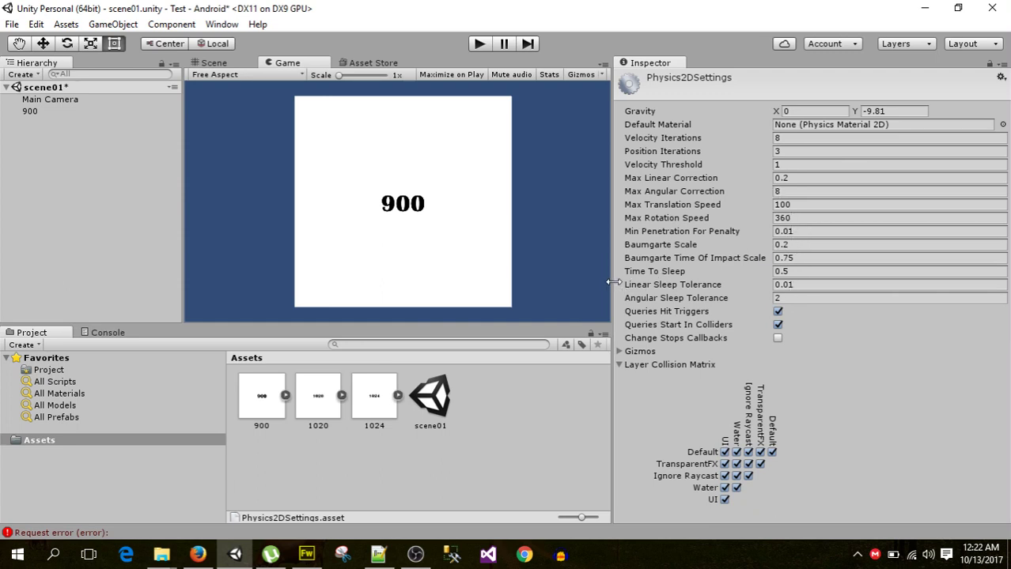
pyautogui.moveTo(614, 282); pyautogui.dragTo(528, 304)
pyautogui.moveTo(503, 311); pyautogui.dragTo(497, 311)
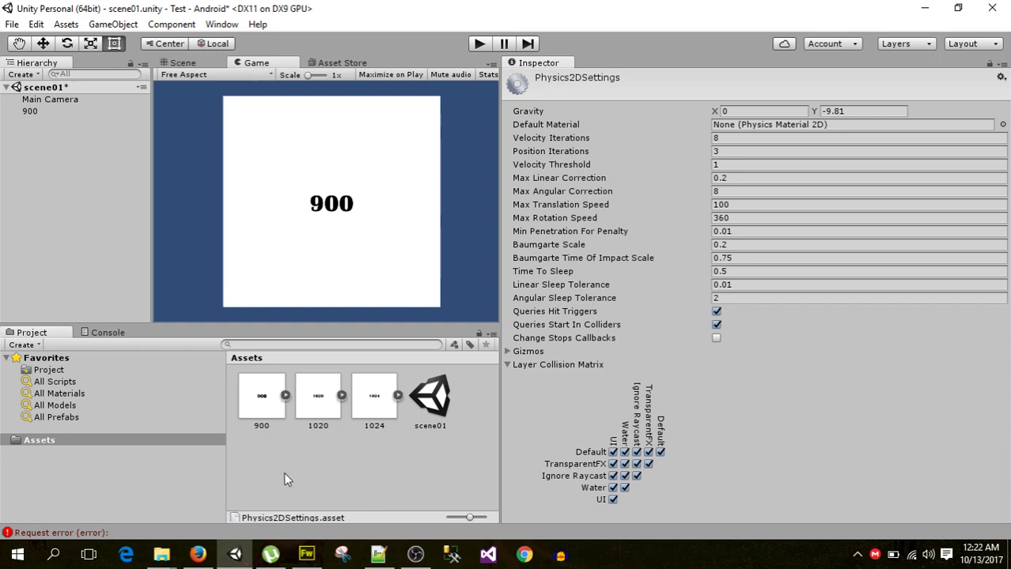
pyautogui.moveTo(208, 554)
pyautogui.moveTo(502, 305); pyautogui.dragTo(700, 310)
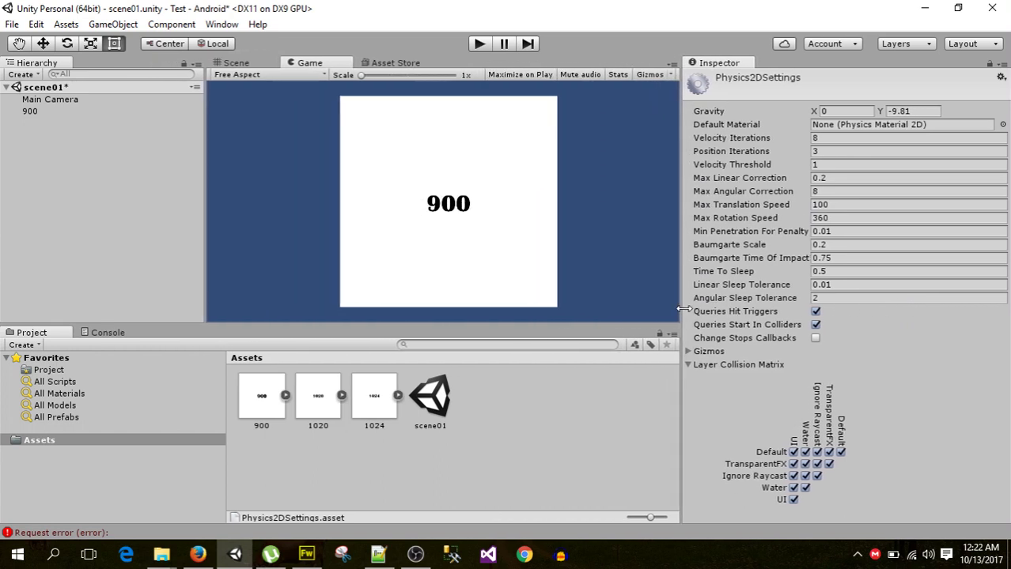